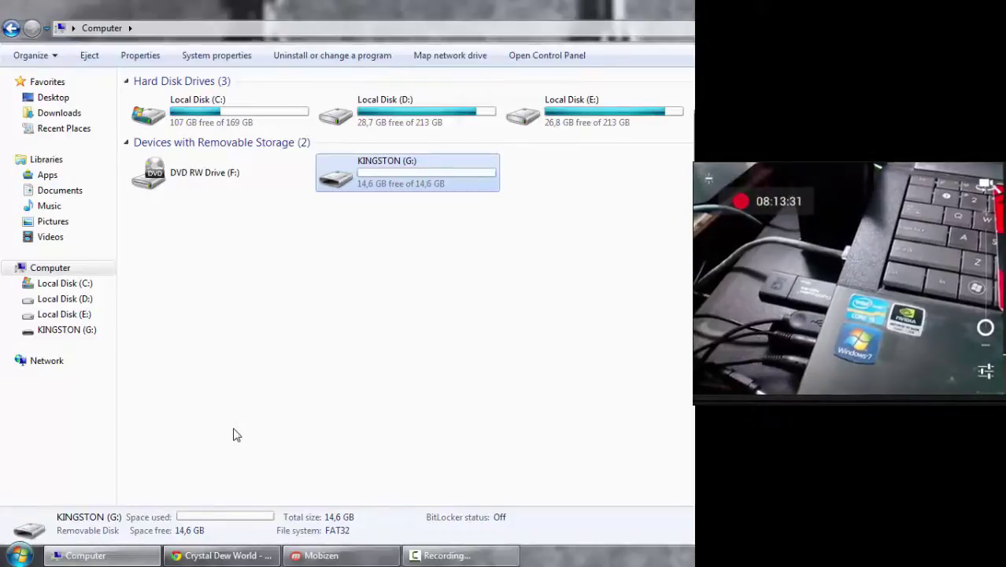
# Step: Refresh the list of drives and select the KINGSTON (G:) removable drive to see its details
pyautogui.click(354, 324)
pyautogui.rightClick(354, 324)
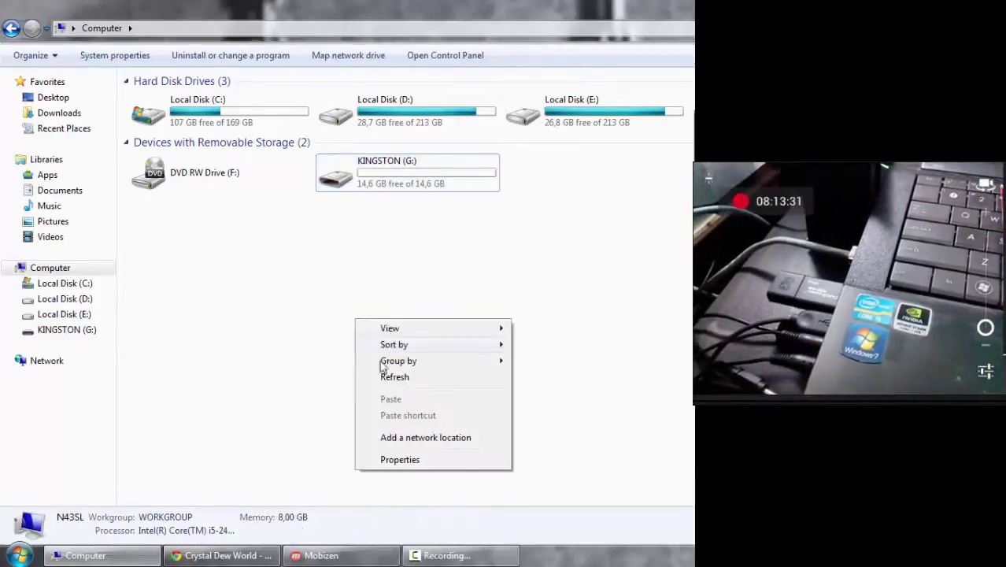
pyautogui.click(387, 374)
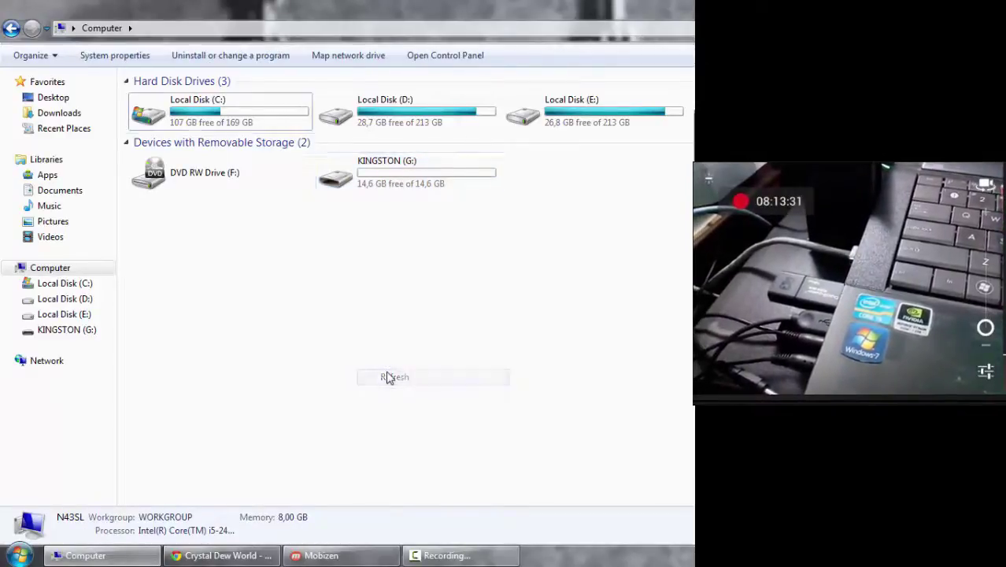
pyautogui.click(406, 178)
pyautogui.click(388, 208)
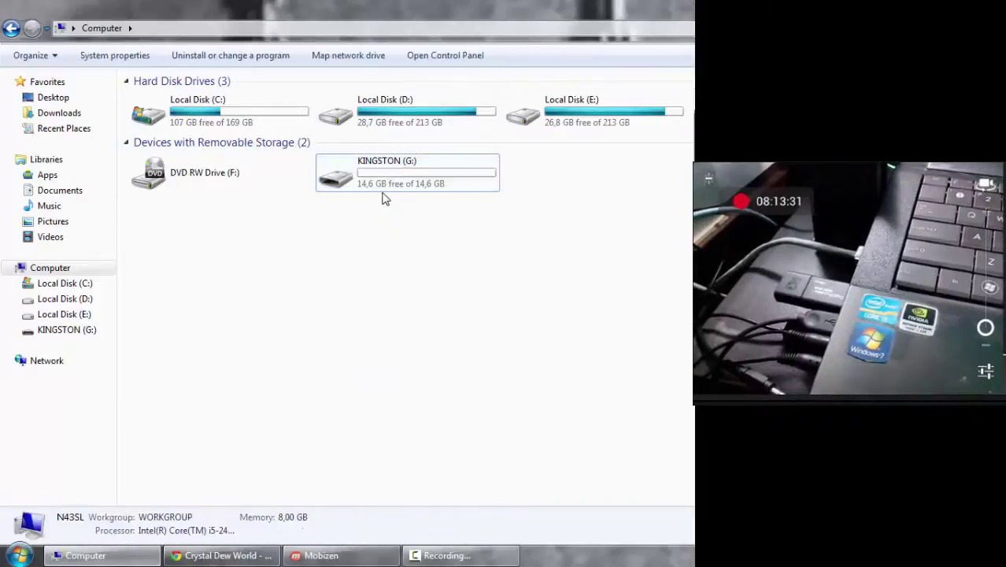
pyautogui.click(383, 192)
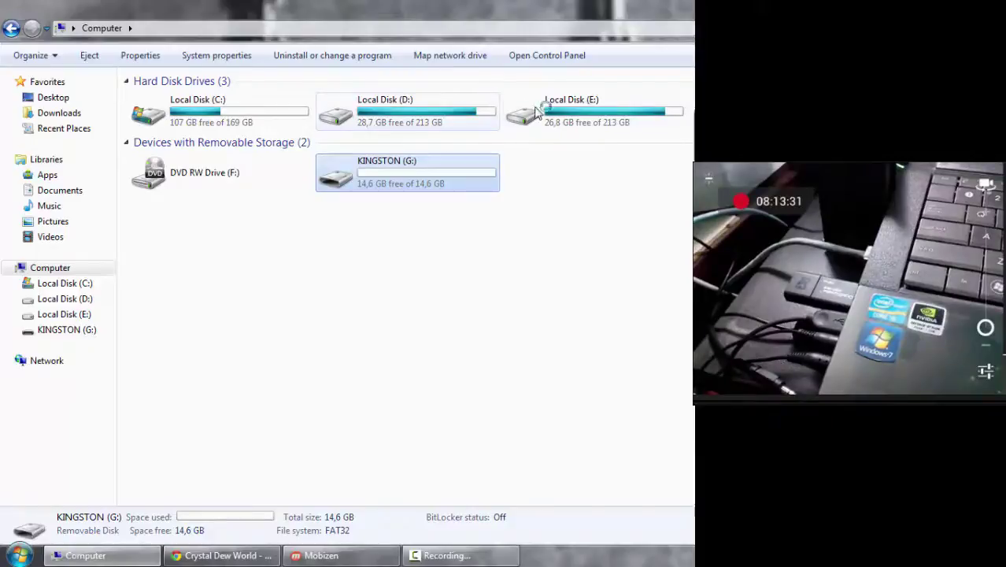
# Step: Browse Local Disk (E:) and Local Disk (D:) for a folder to copy, and open the film HD folder on D:
pyautogui.doubleClick(535, 113)
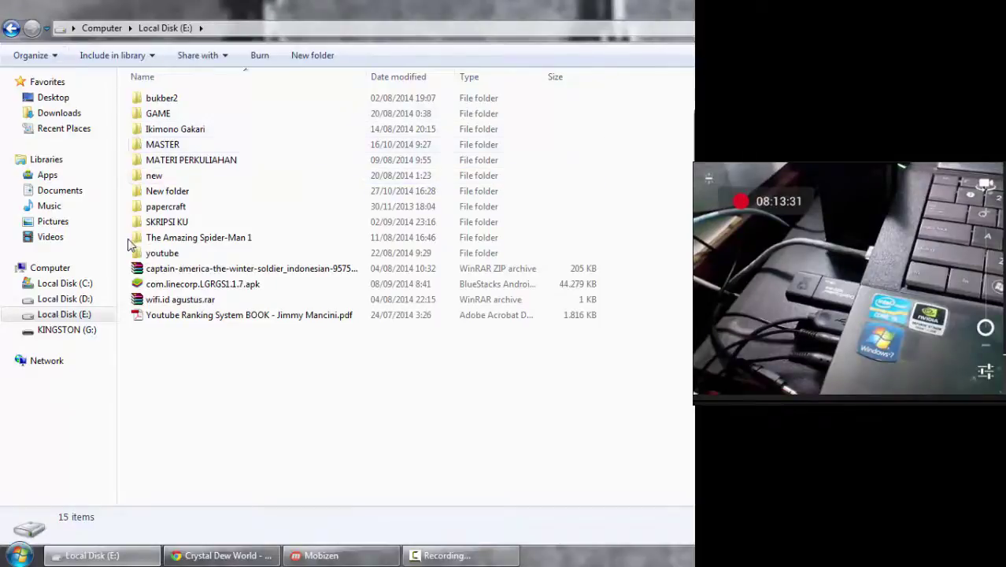
pyautogui.click(88, 284)
pyautogui.click(88, 298)
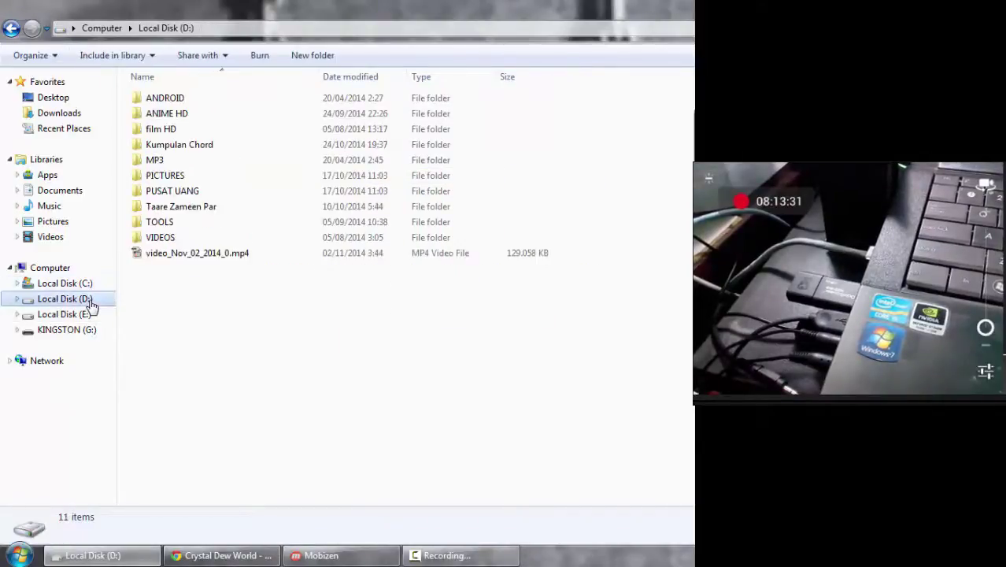
pyautogui.doubleClick(166, 115)
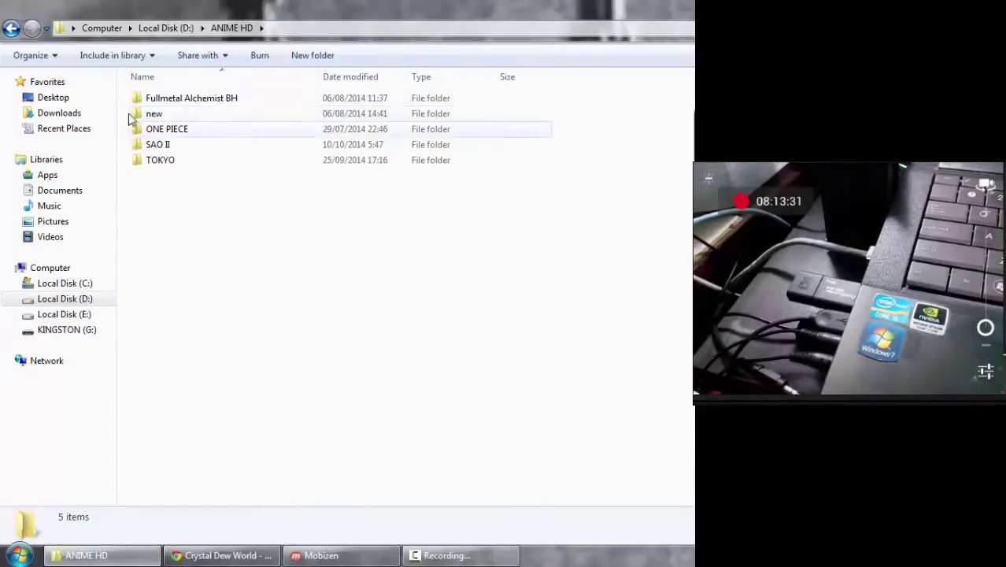
pyautogui.click(12, 30)
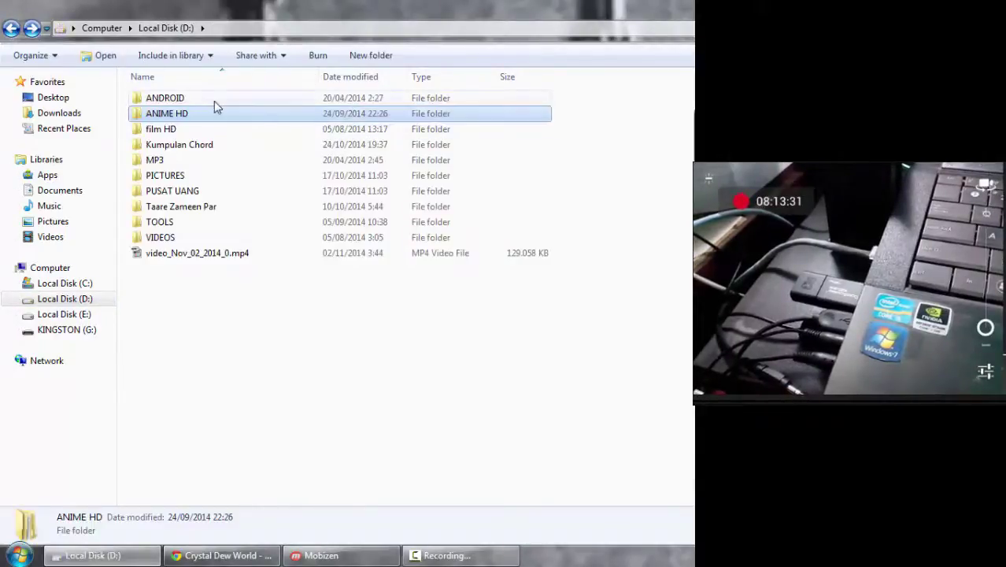
pyautogui.doubleClick(175, 133)
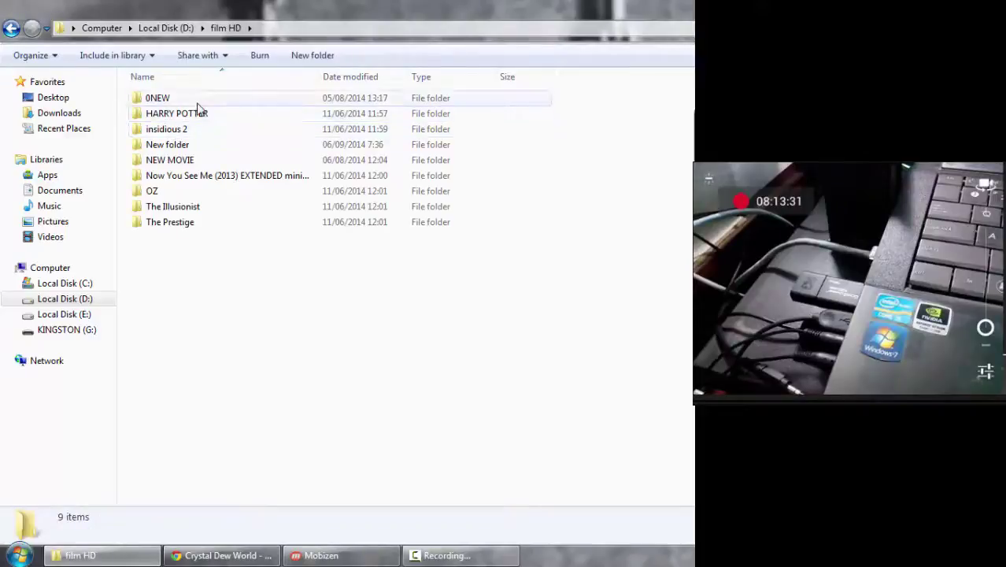
# Step: Check the size of the Now You See Me (2013) EXTENDED folder in its properties
pyautogui.click(166, 182)
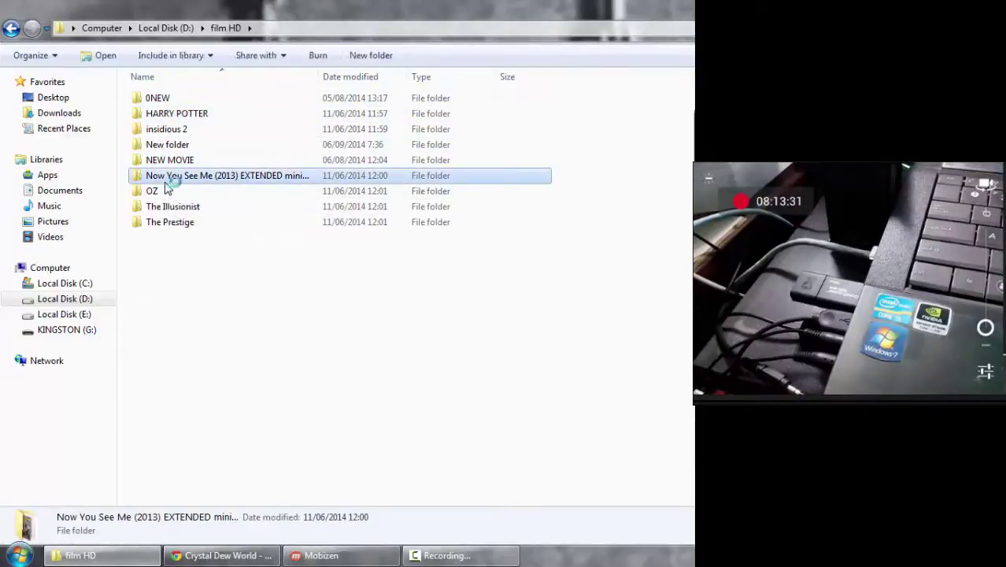
pyautogui.rightClick(172, 186)
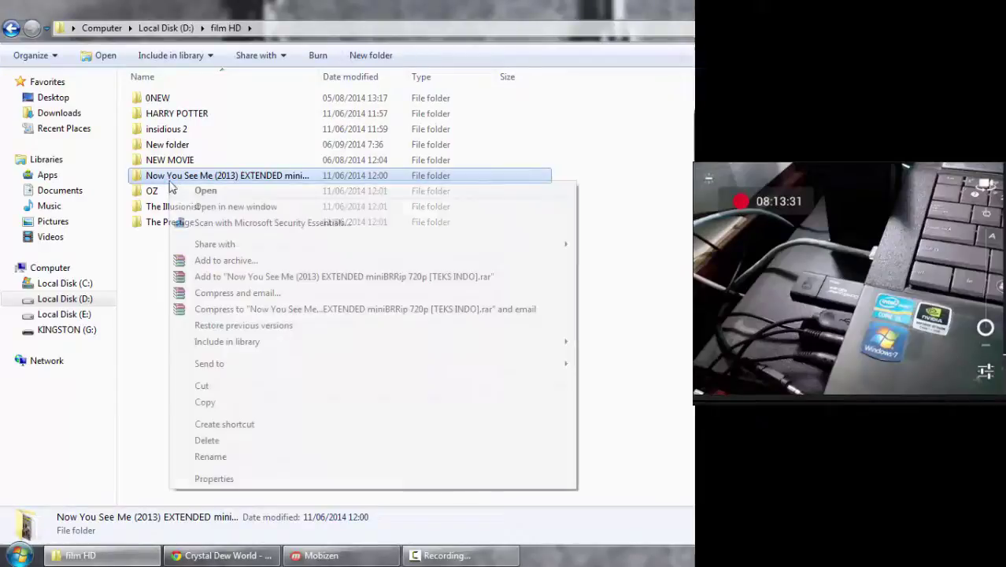
pyautogui.click(227, 479)
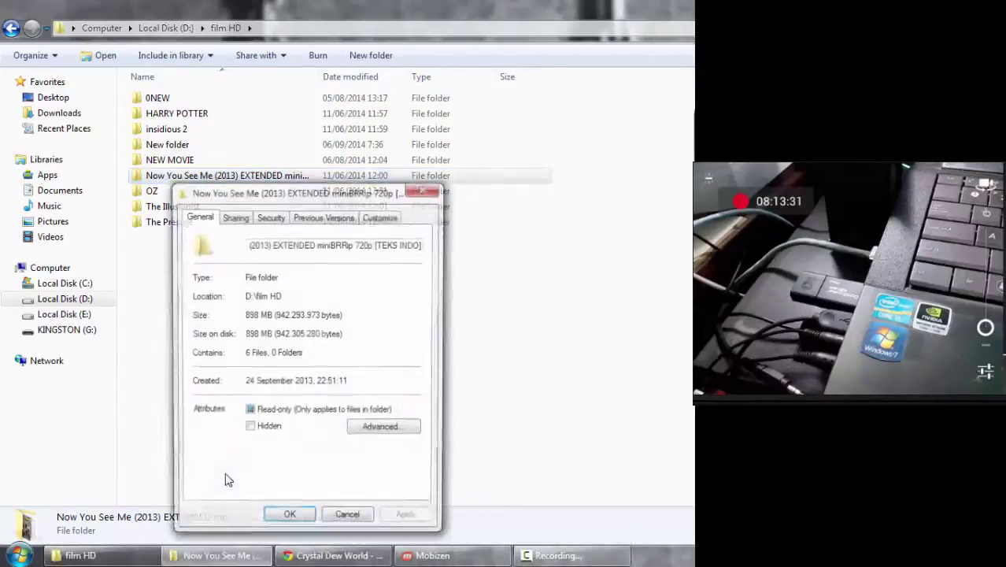
pyautogui.click(286, 519)
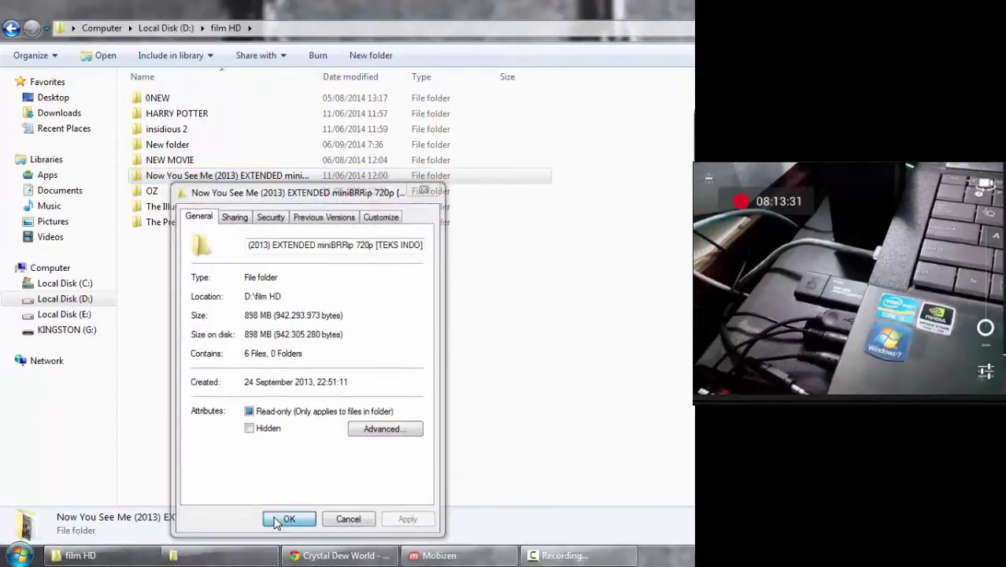
# Step: Send the Now You See Me (2013) EXTENDED folder to KINGSTON (G:) and show the detailed copy progress
pyautogui.rightClick(190, 179)
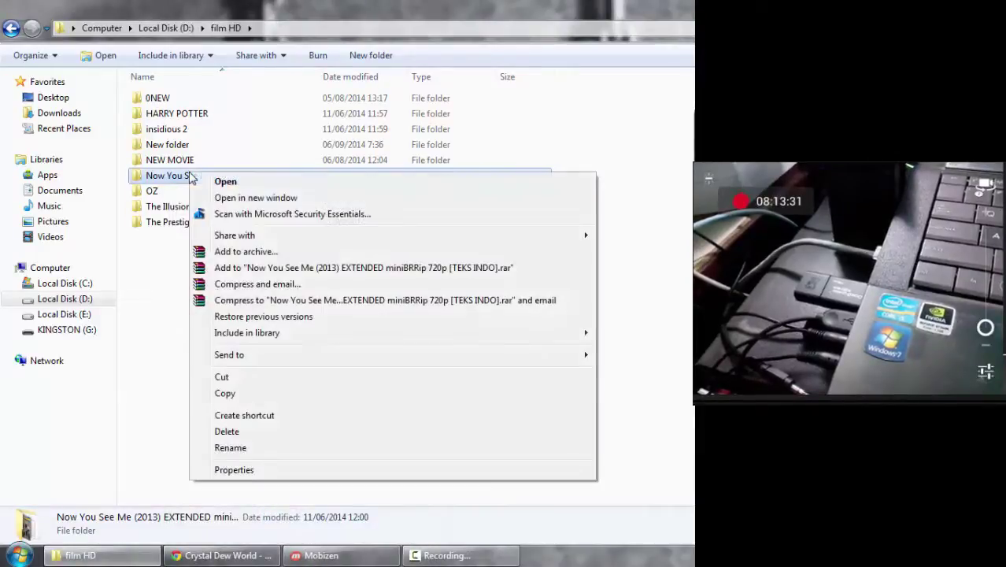
pyautogui.moveTo(353, 359)
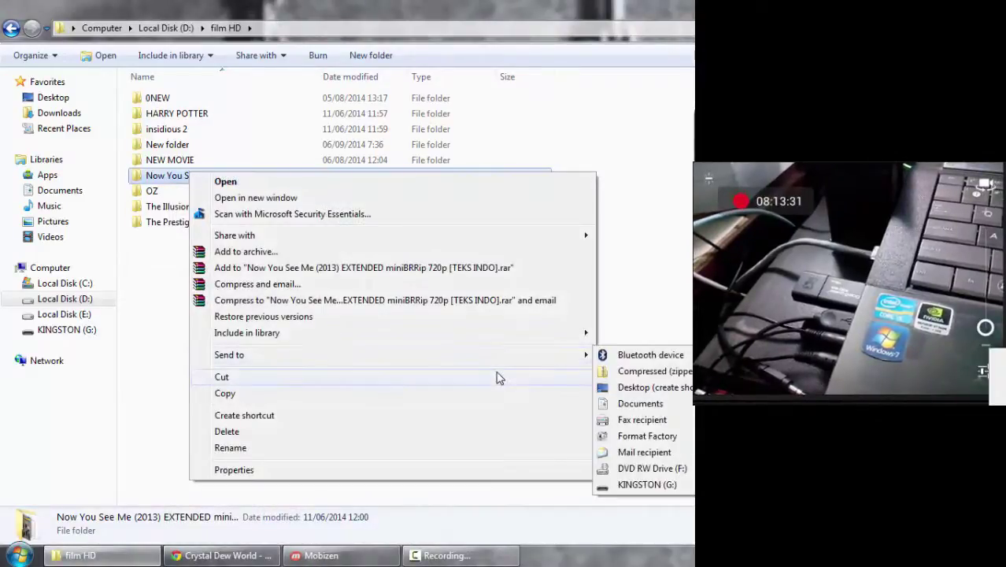
pyautogui.click(640, 484)
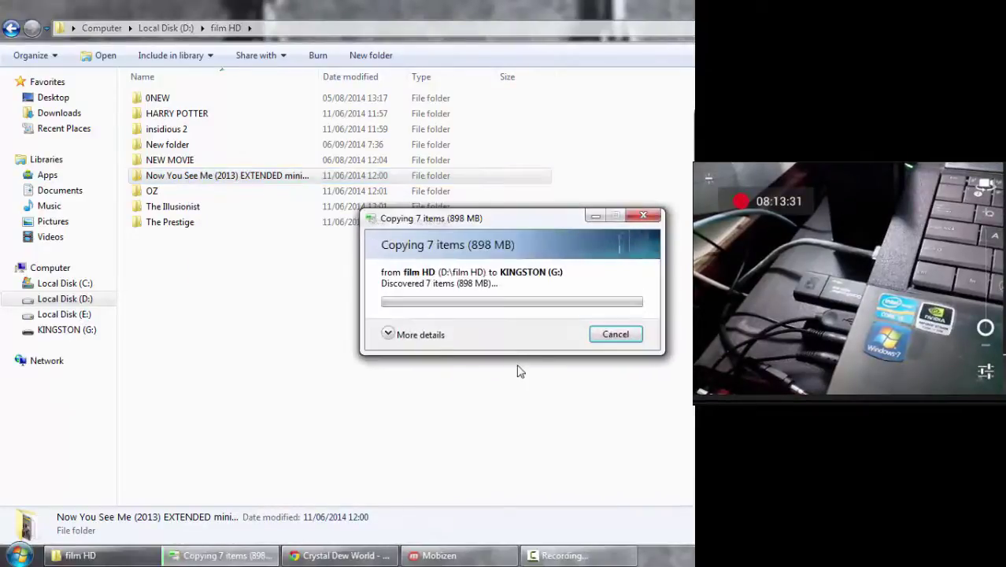
pyautogui.click(387, 335)
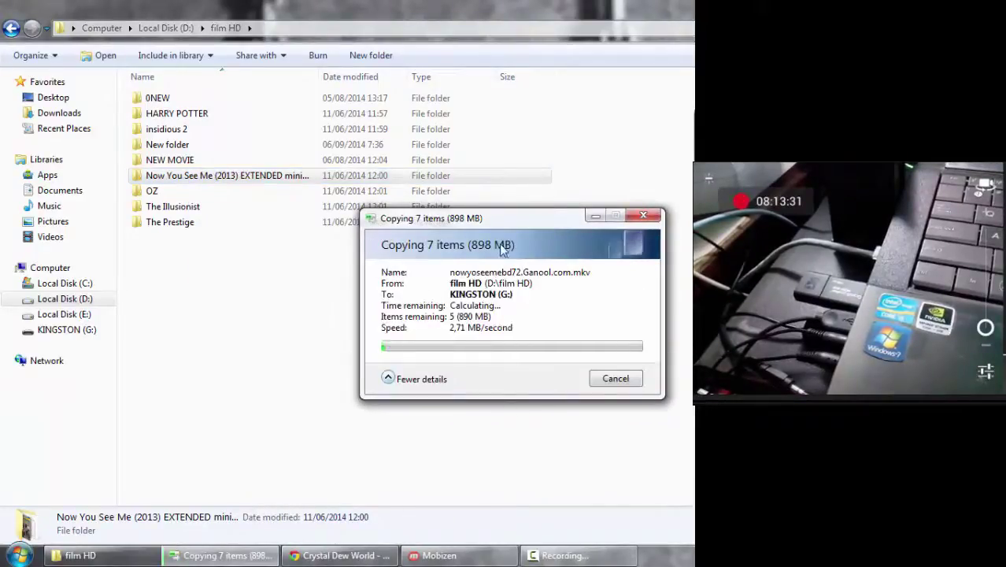
pyautogui.moveTo(526, 218); pyautogui.dragTo(446, 142)
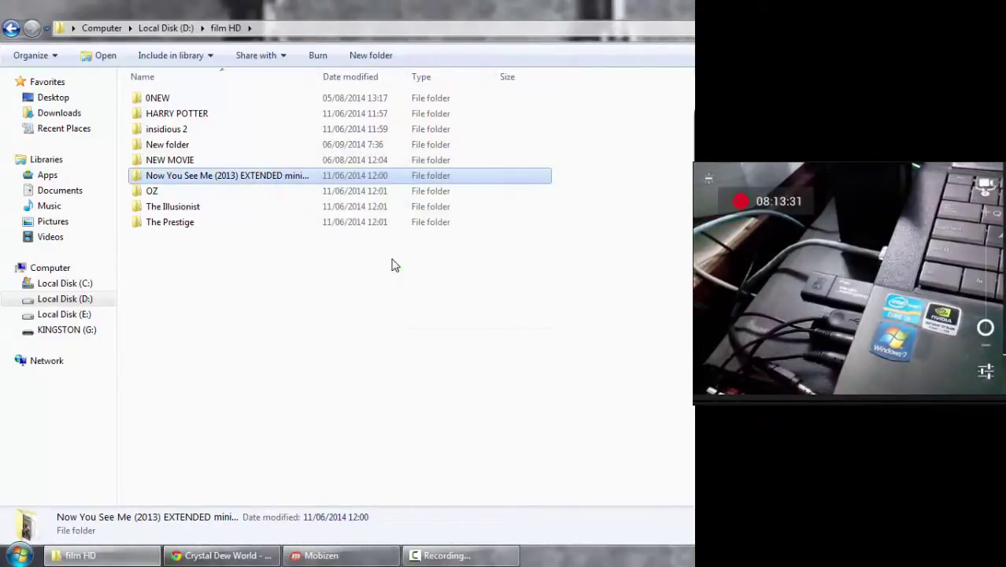
# Step: Open the KINGSTON (G:) drive and eject it
pyautogui.click(59, 334)
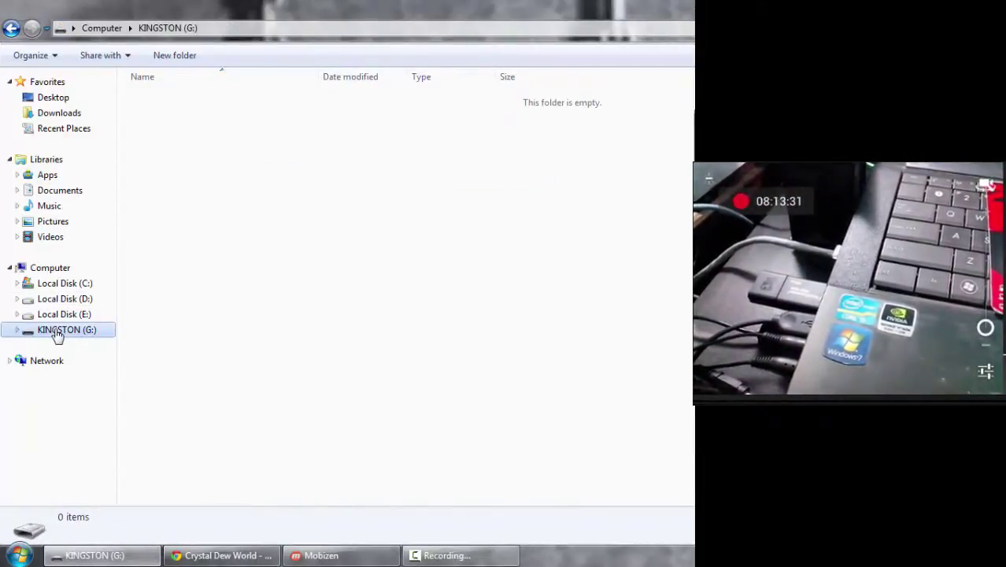
pyautogui.rightClick(57, 337)
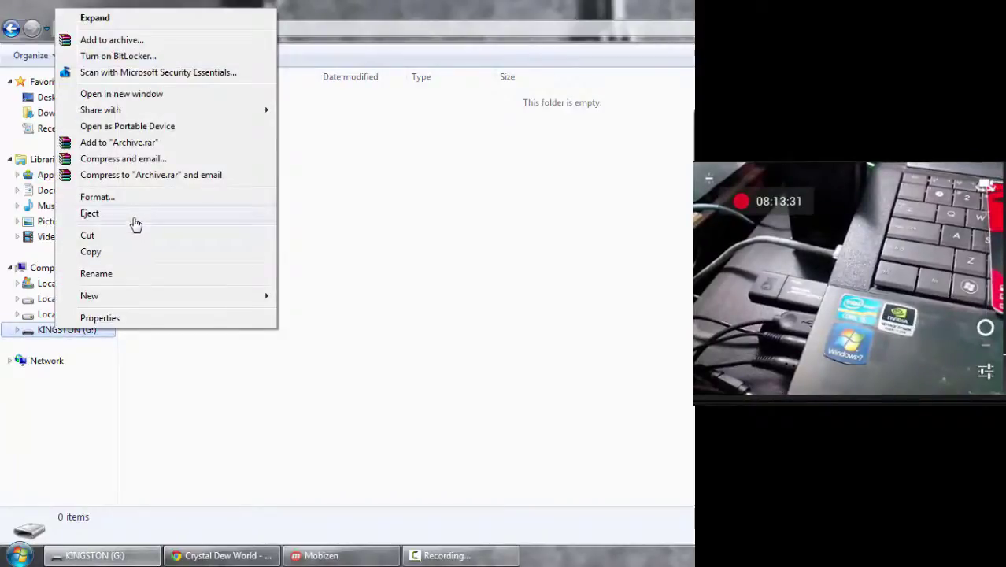
pyautogui.click(134, 218)
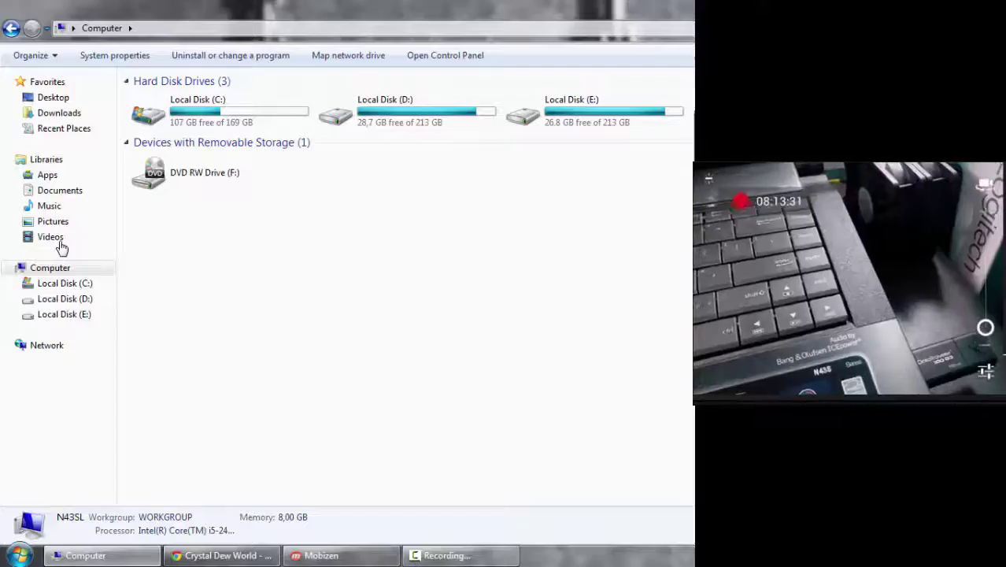
# Step: Reopen film HD on Local Disk (D:) and send the Now You See Me (2013) EXTENDED folder to the reconnected KINGSTON (G:) drive
pyautogui.hotkey('shift', 'F10')
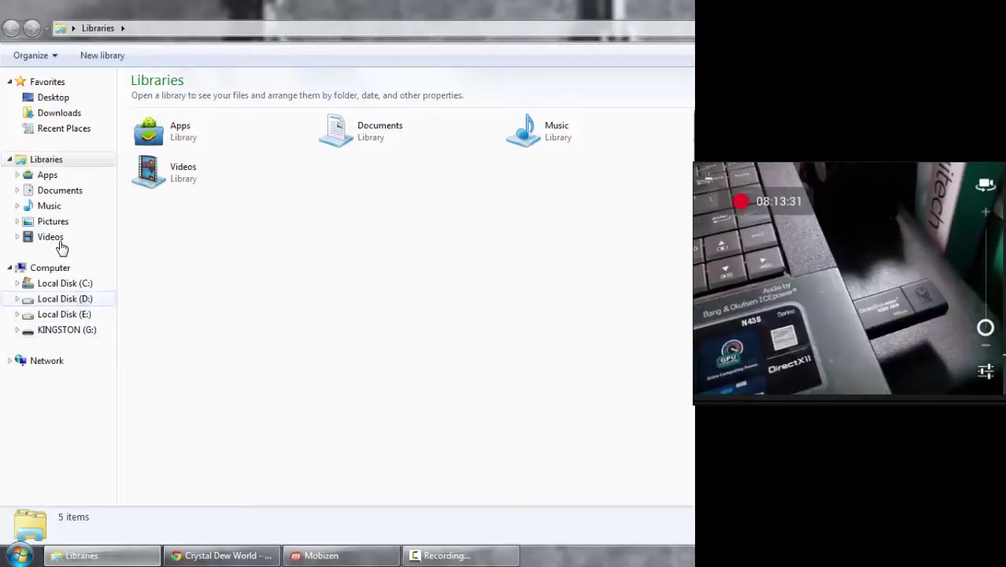
pyautogui.press('Tab')
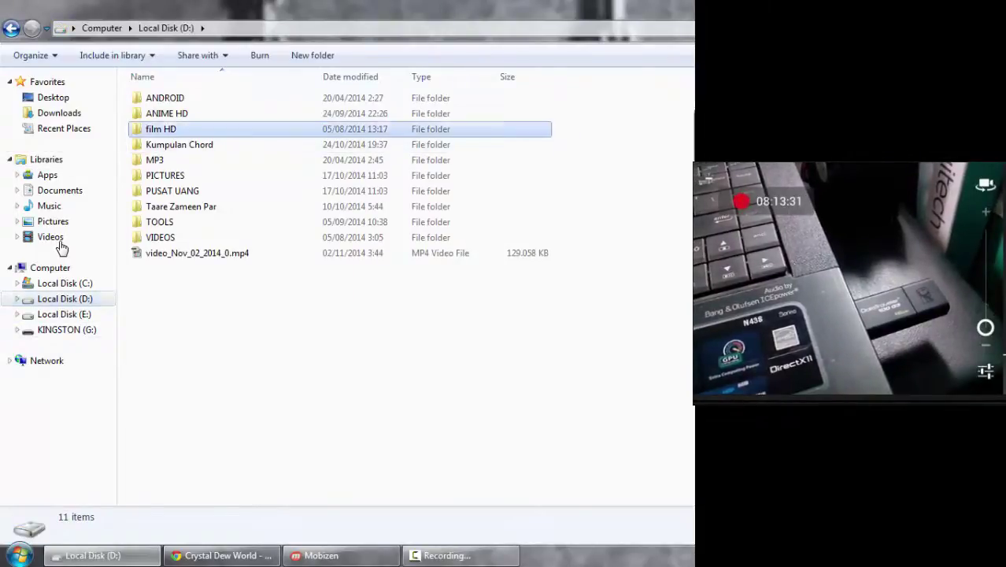
pyautogui.press('Return')
pyautogui.write('no')
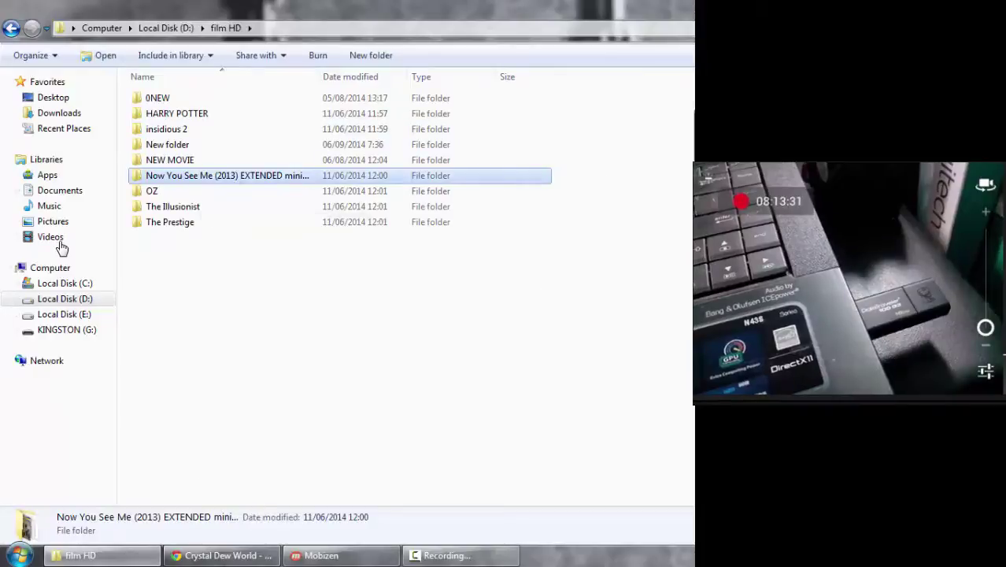
pyautogui.hotkey('shift', 'F10')
pyautogui.press('n')
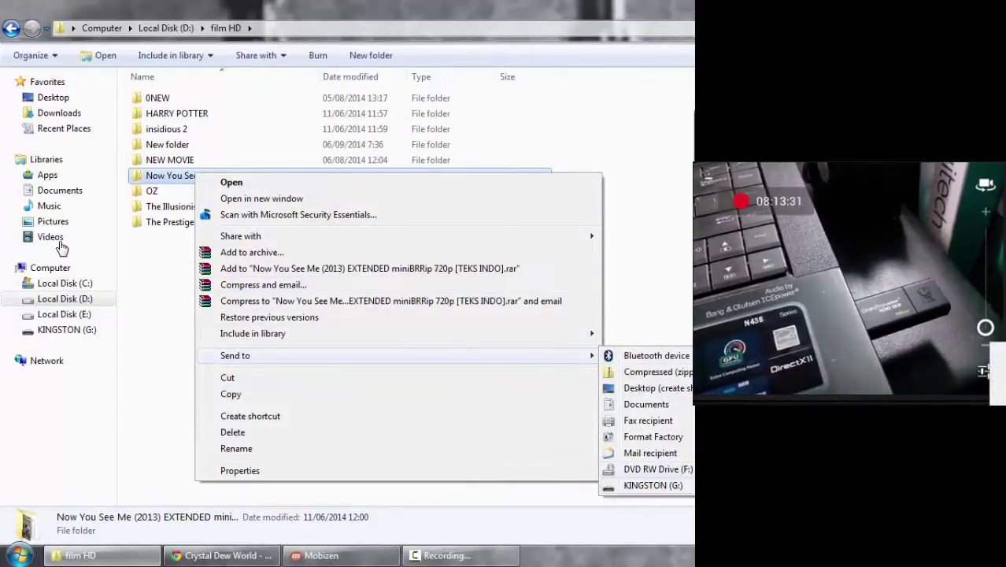
pyautogui.press('k')
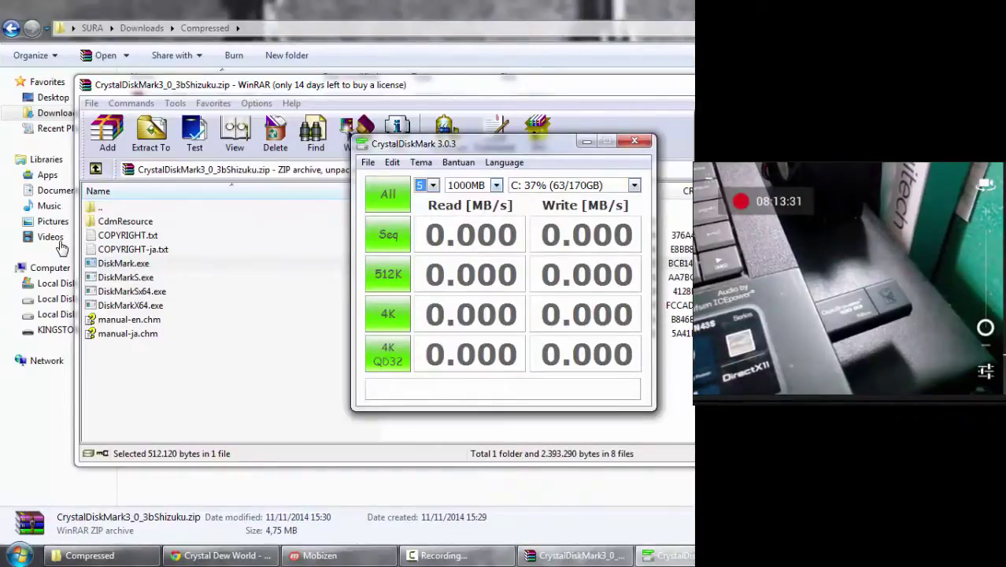
# Step: In CrystalDiskMark, set the test size to 500MB and the target drive to G:, and run the sequential test
pyautogui.click(466, 184)
pyautogui.click(461, 218)
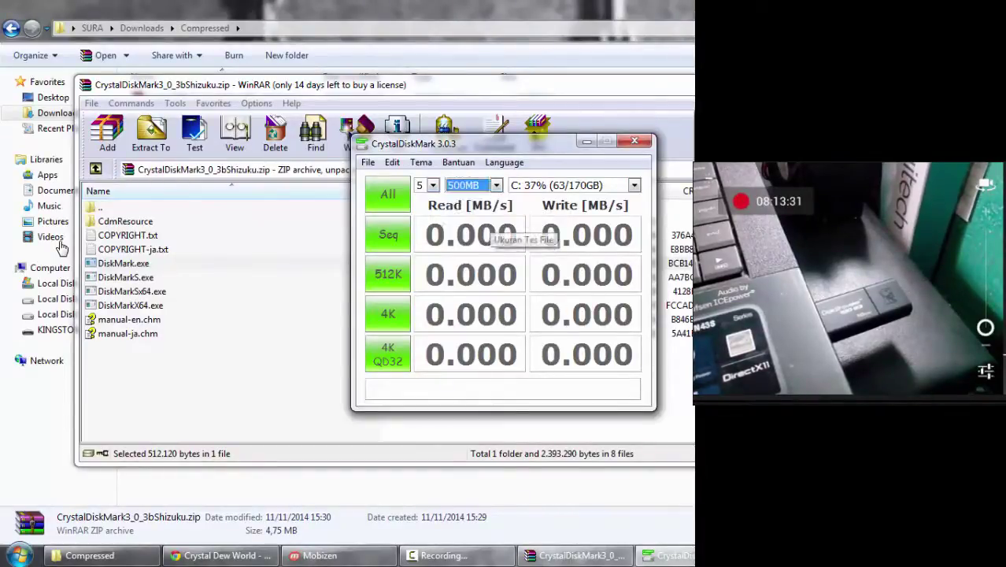
pyautogui.click(633, 185)
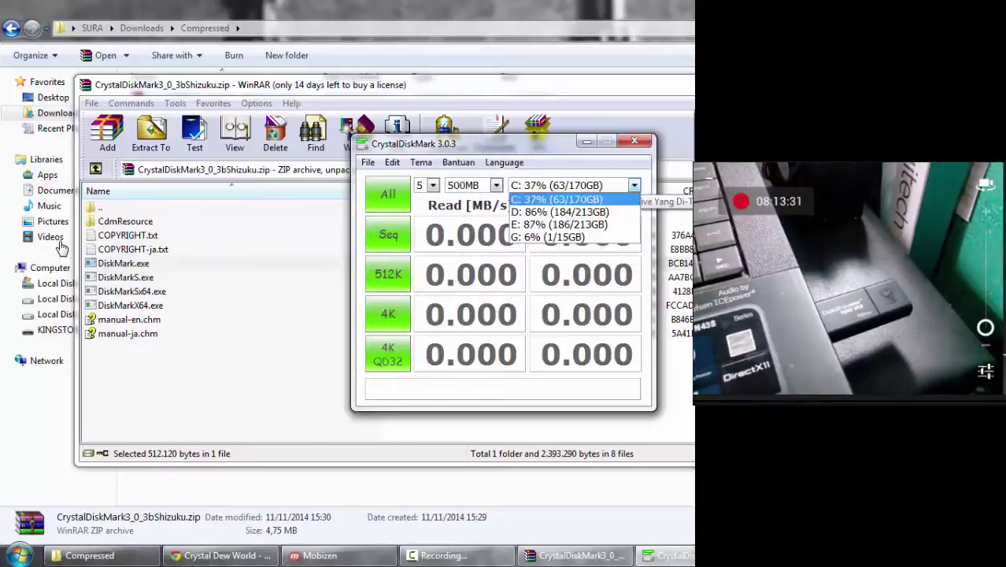
pyautogui.press('Down')
pyautogui.press('Down')
pyautogui.press('Down')
pyautogui.press('Return')
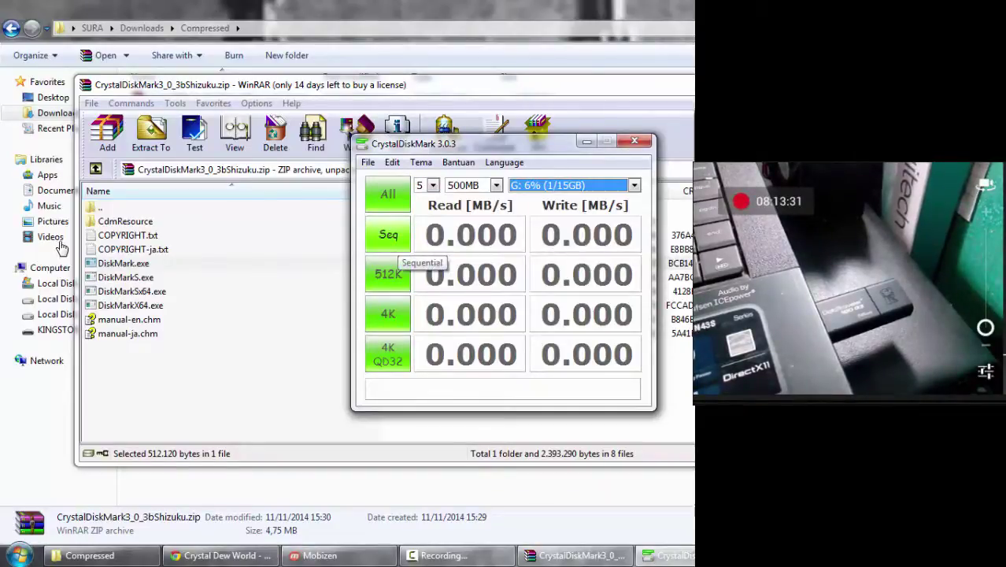
pyautogui.click(388, 235)
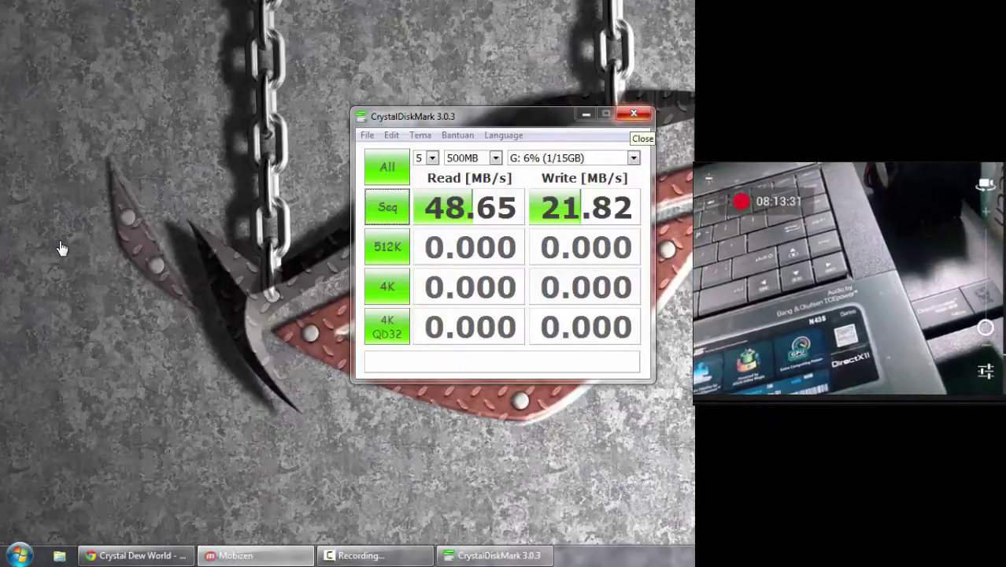
# Step: Close CrystalDiskMark and refresh the desktop
pyautogui.hotkey('alt', 'F4')
pyautogui.press('Menu')
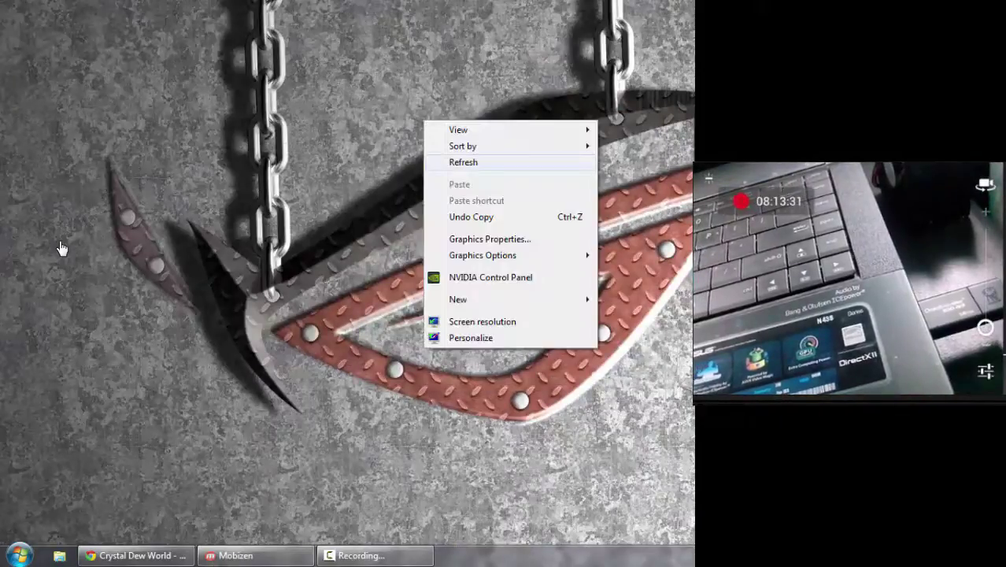
pyautogui.press('Return')
# Step: Open Windows Explorer and view the contents of the KINGSTON (G:) drive
pyautogui.press('super+1')
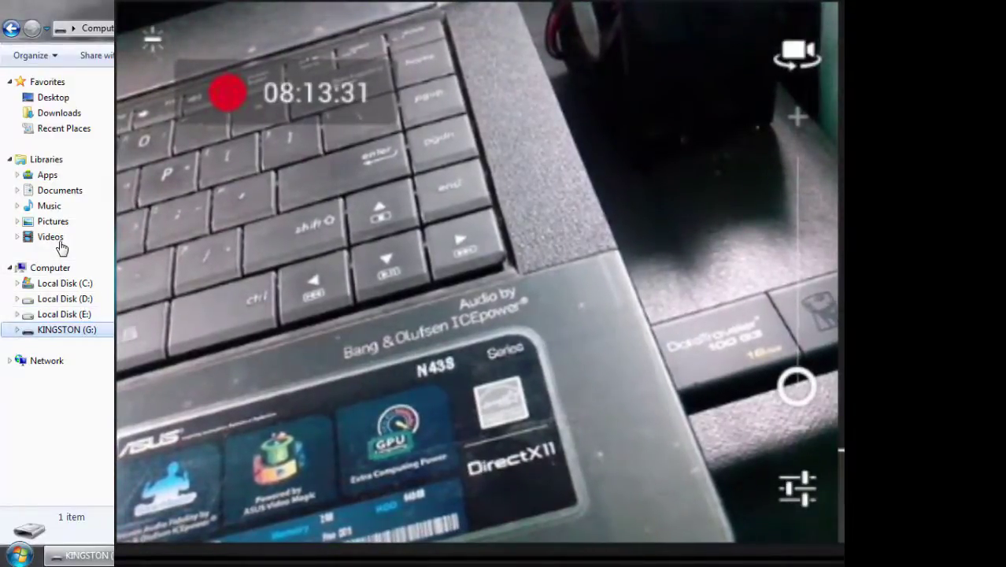
pyautogui.press('Up')
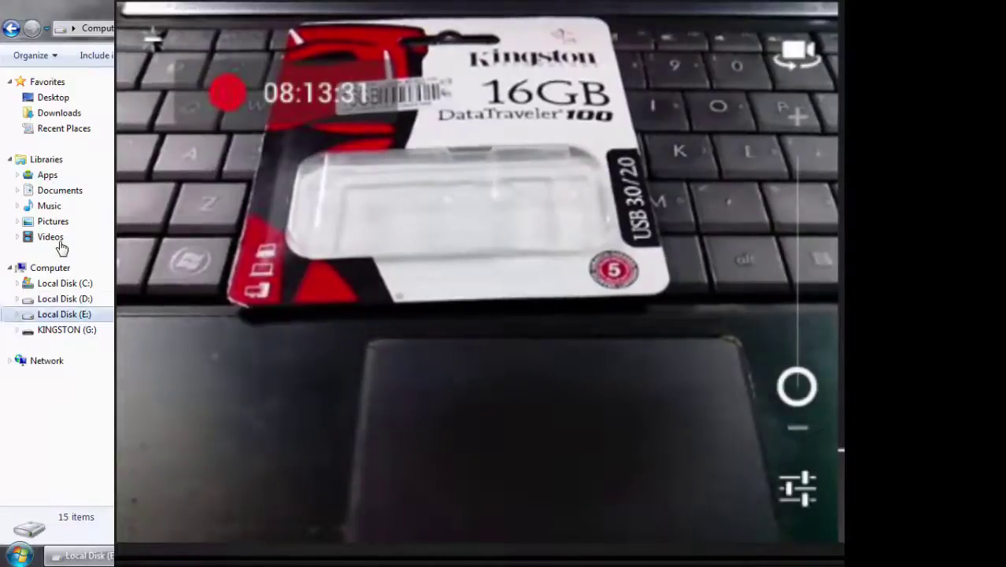
pyautogui.press('Down')
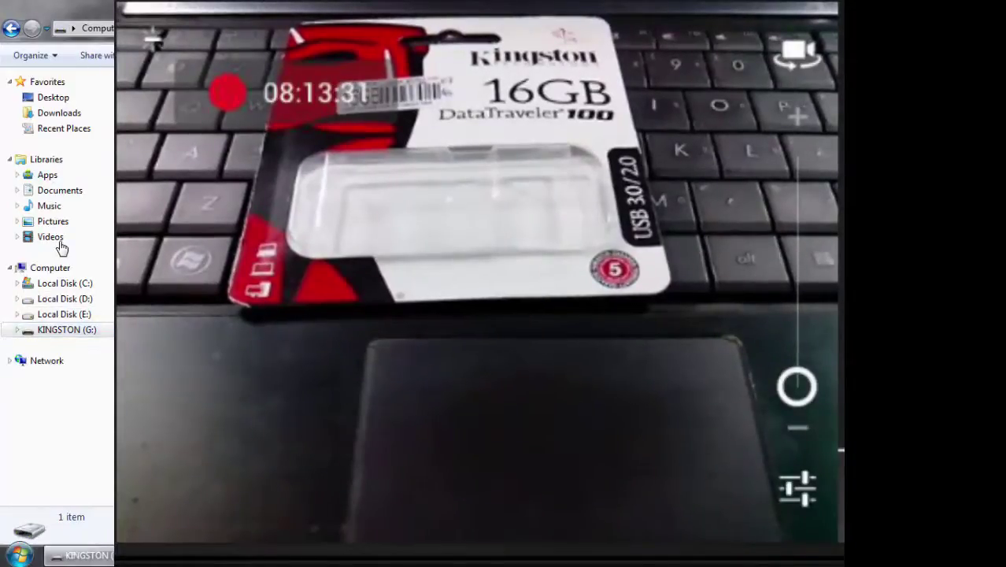